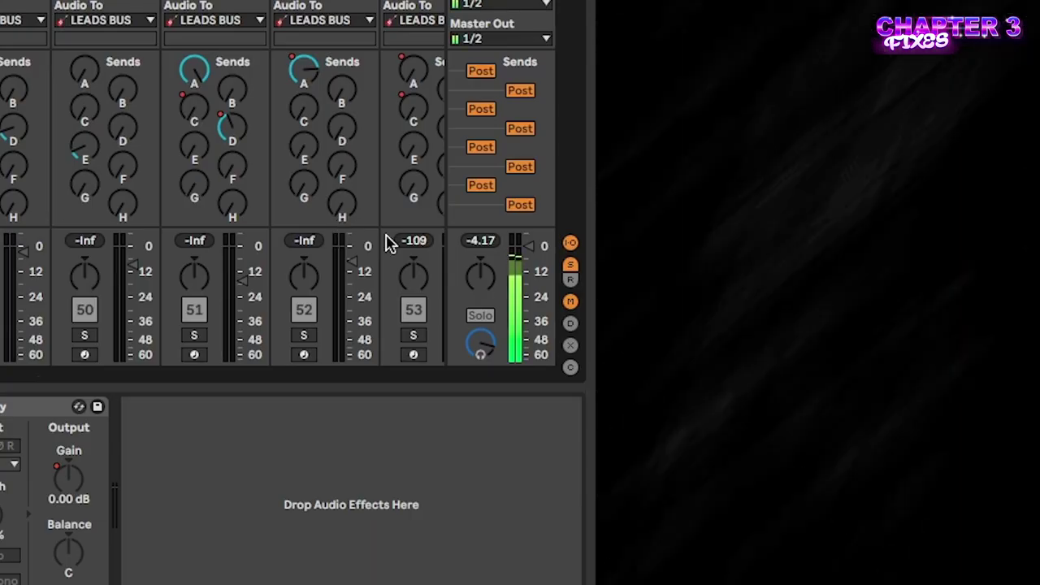
Step: Raise the master volume to about -3.46 dB and play from bar 228
drag(494, 256, 483, 256)
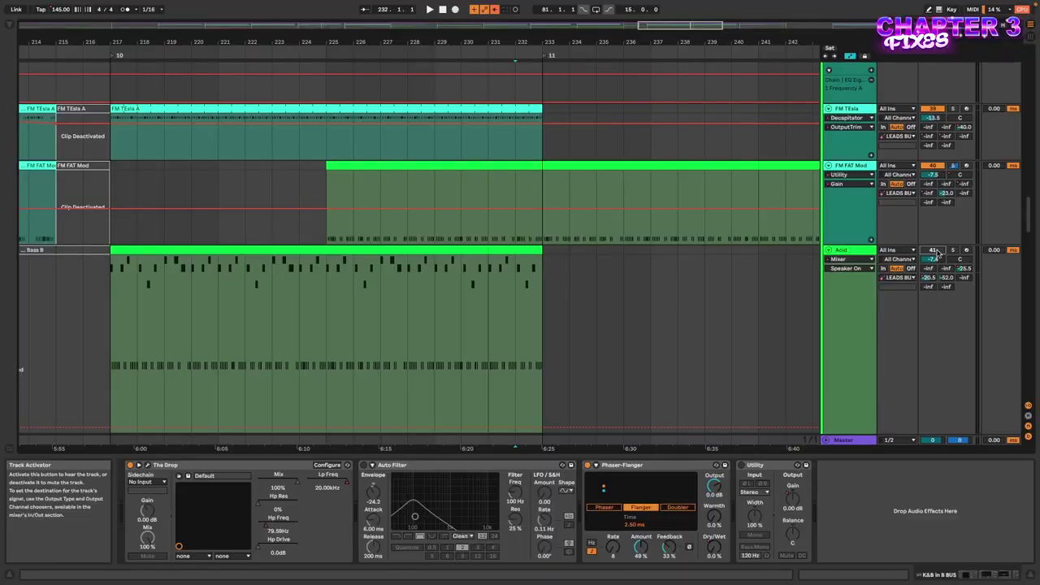
click(412, 284)
key(space)
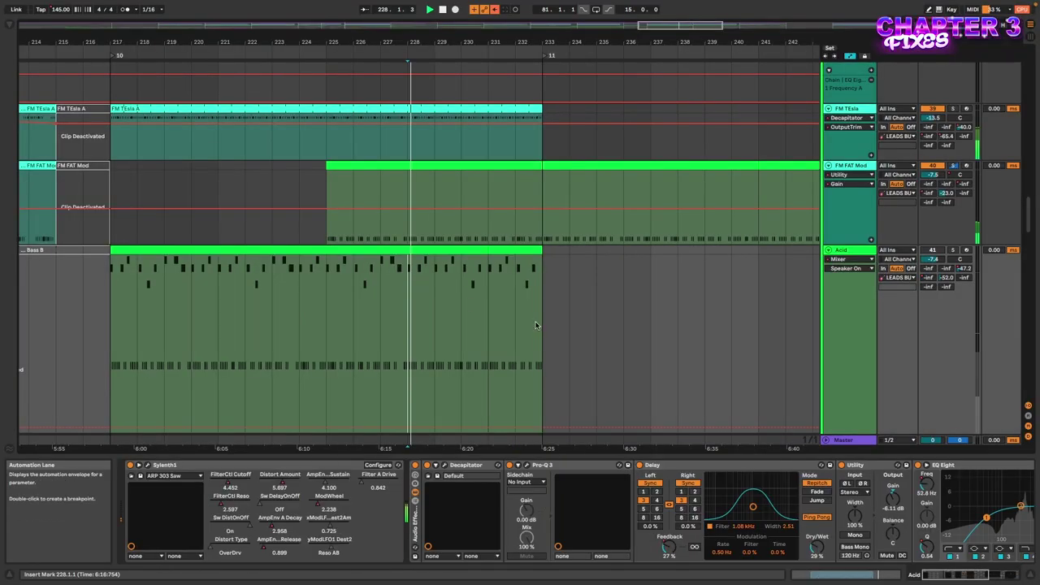
Step: Check the levels in the Session mixer, then return to the Arrangement
key(Tab)
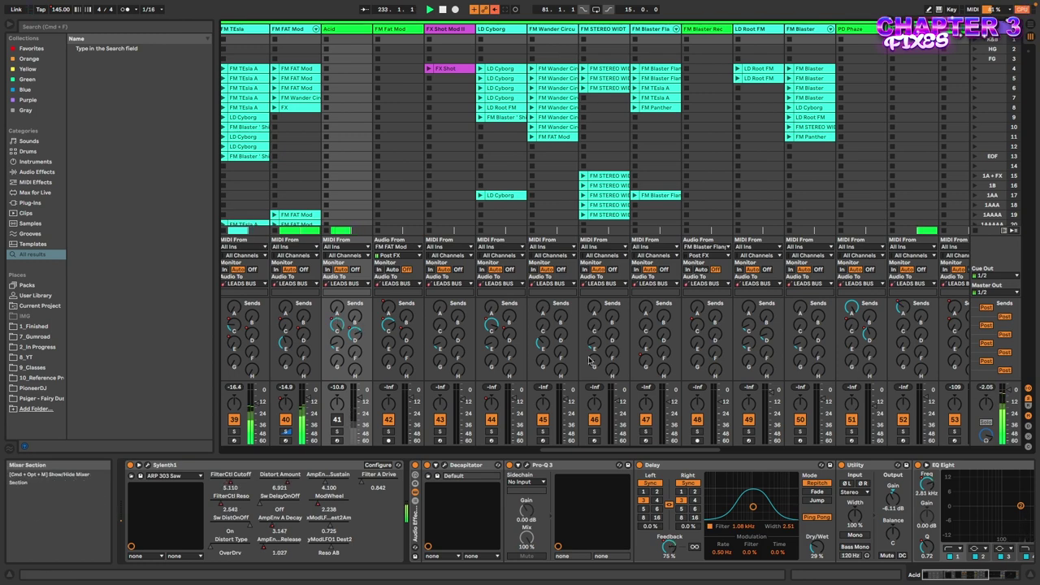
key(Tab)
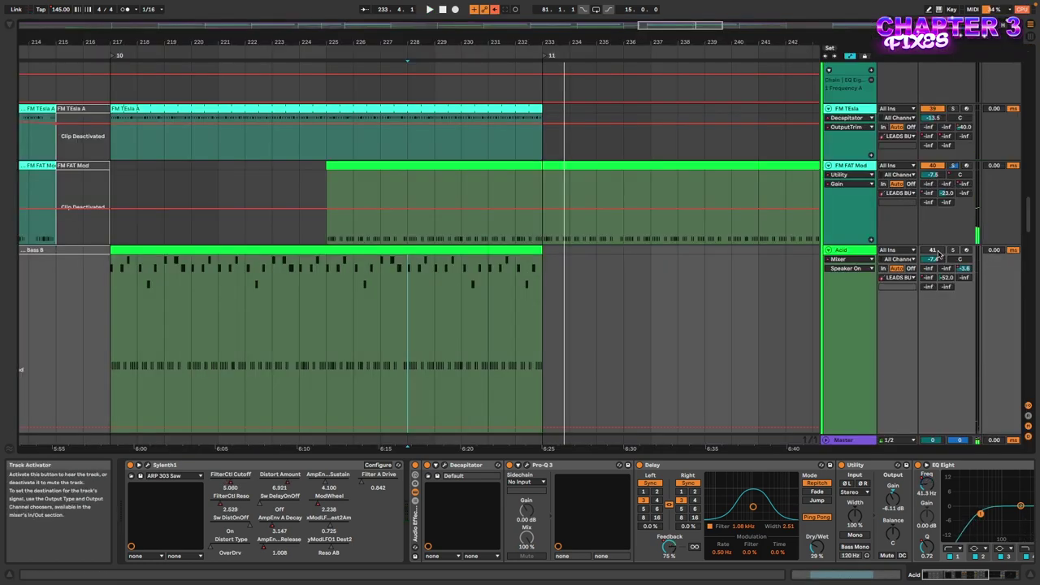
scroll(488, 291, down, 5)
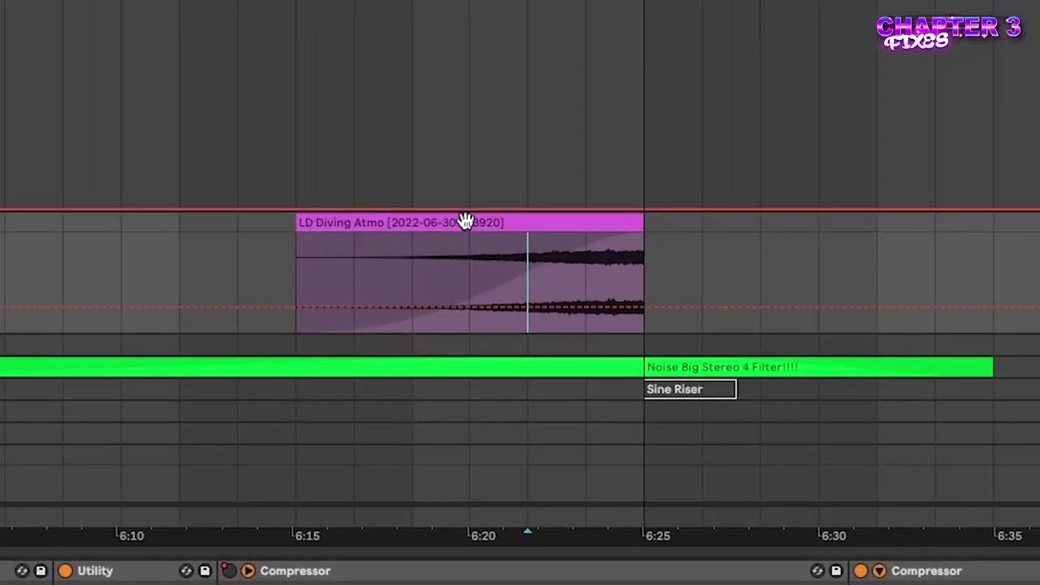
Step: Select the LD Diving Atmo range, lift FX2 automation there, and open SPAN Plus on Master
click(464, 222)
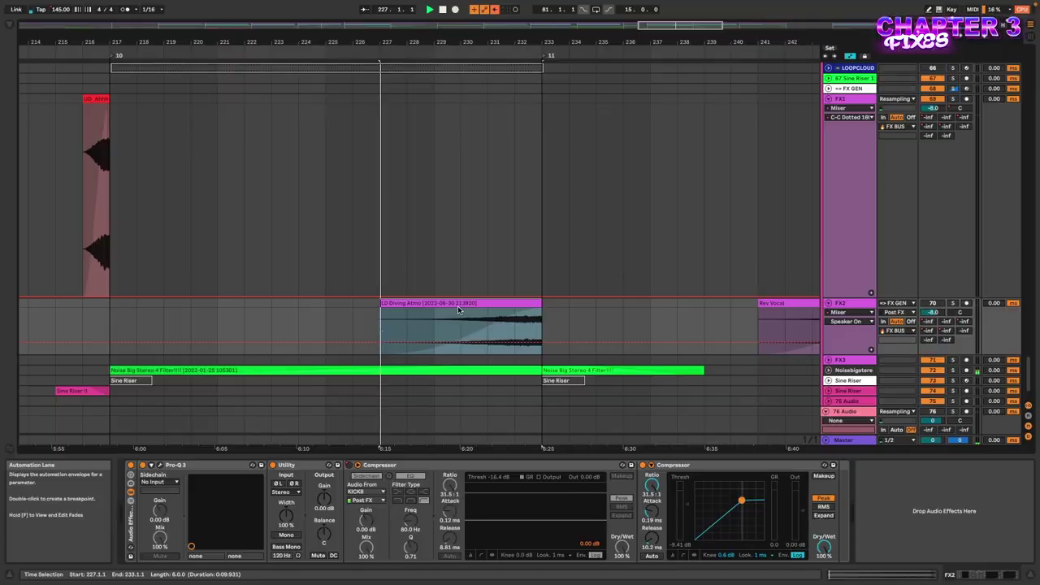
key(Tab)
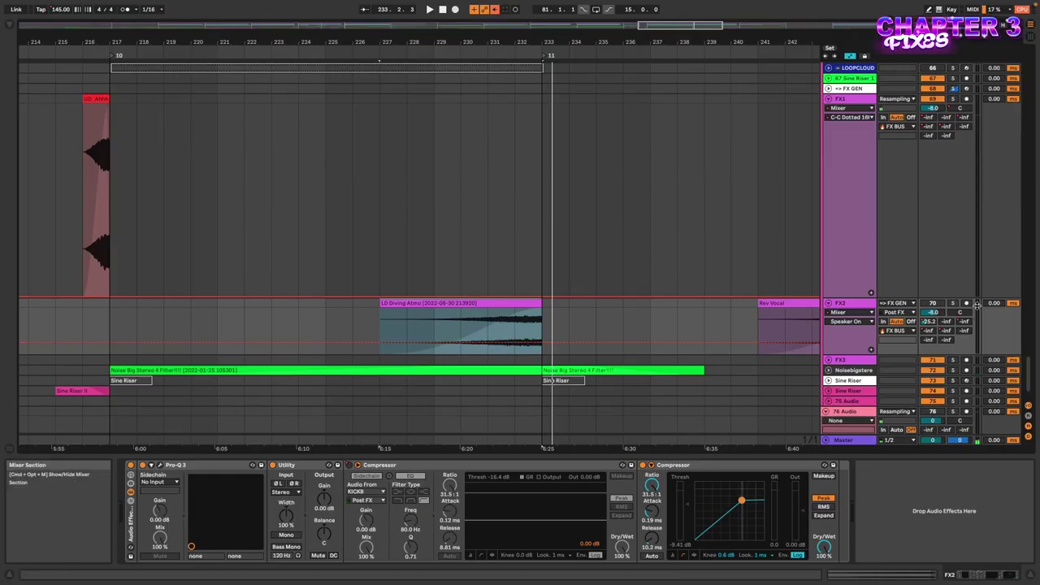
drag(455, 341, 456, 319)
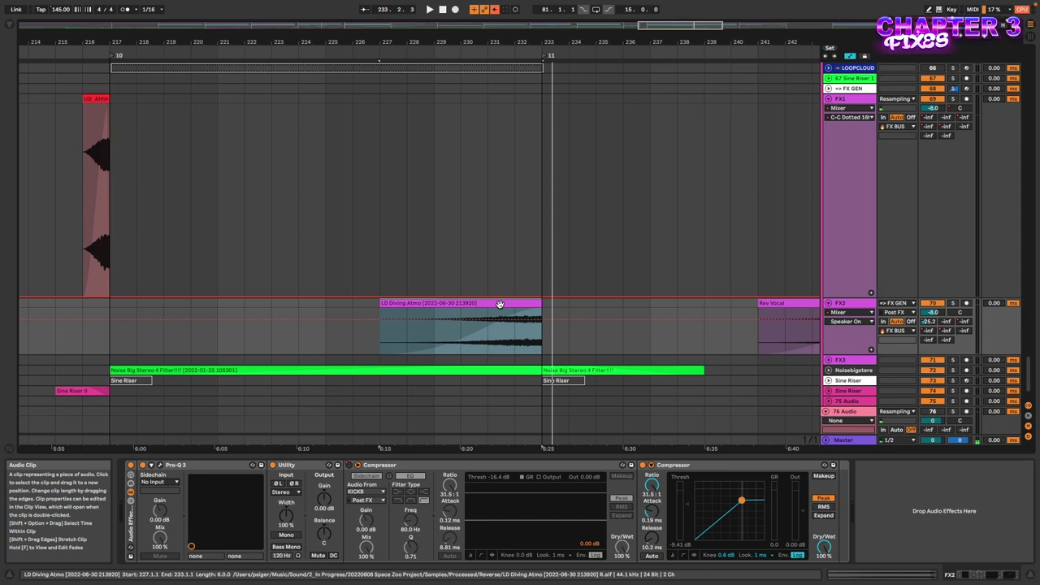
key(super+alt+p)
drag(551, 164, 699, 345)
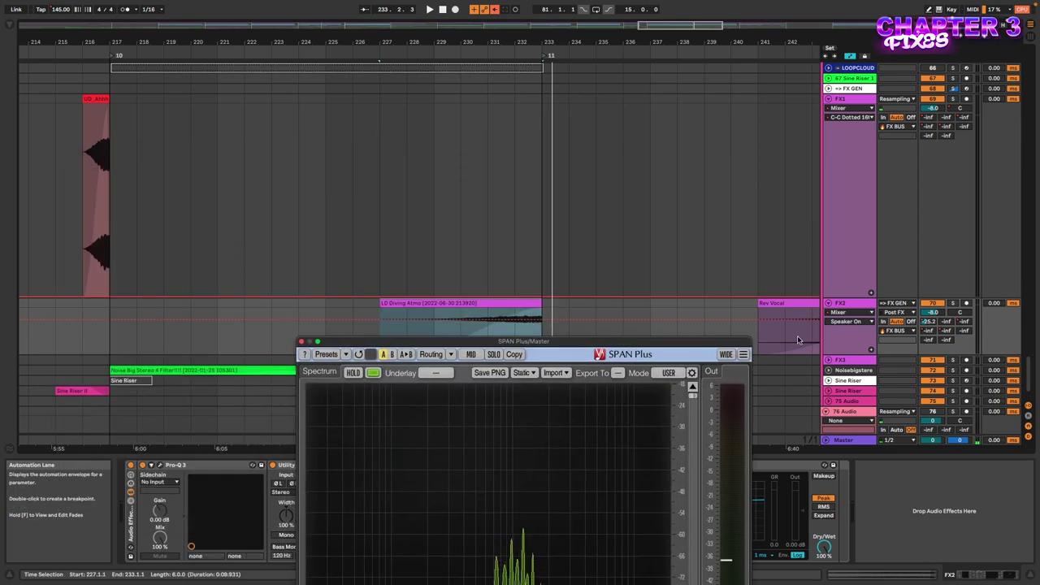
Step: Replay the selection, close the SPAN Plus analyser, and select the LD Diving Atmo clip
key(space)
drag(575, 342, 756, 167)
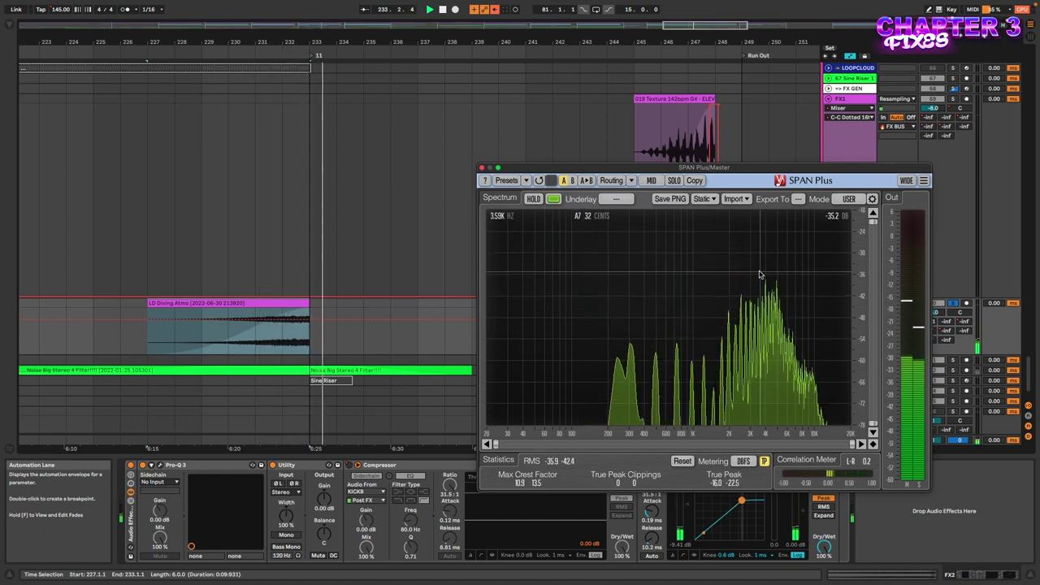
click(479, 165)
scroll(300, 288, left, 2)
click(305, 299)
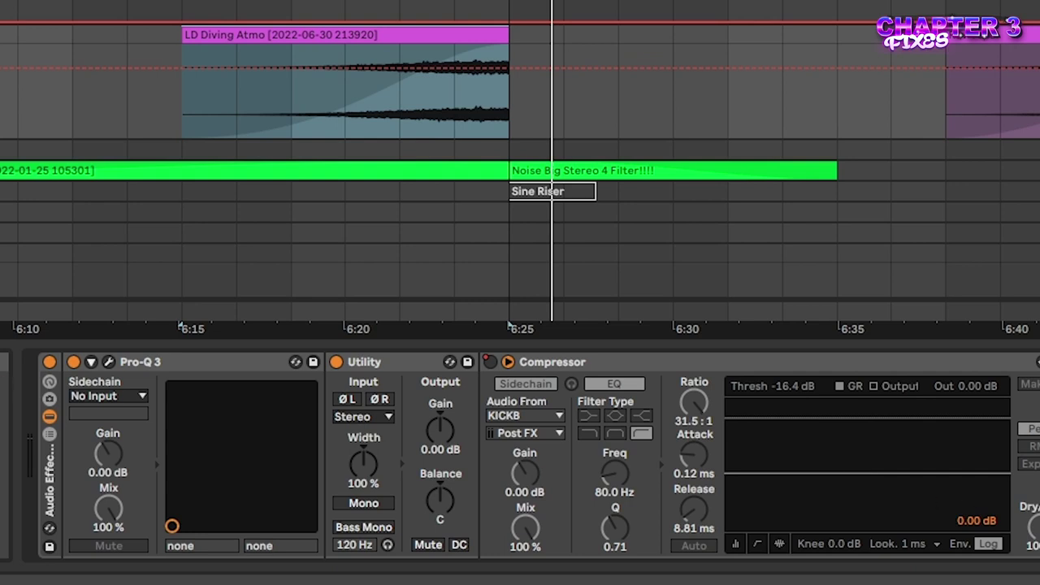
Step: Set the LD Diving Atmo clip gain to -9.50 dB in Clip View
key(shift+Tab)
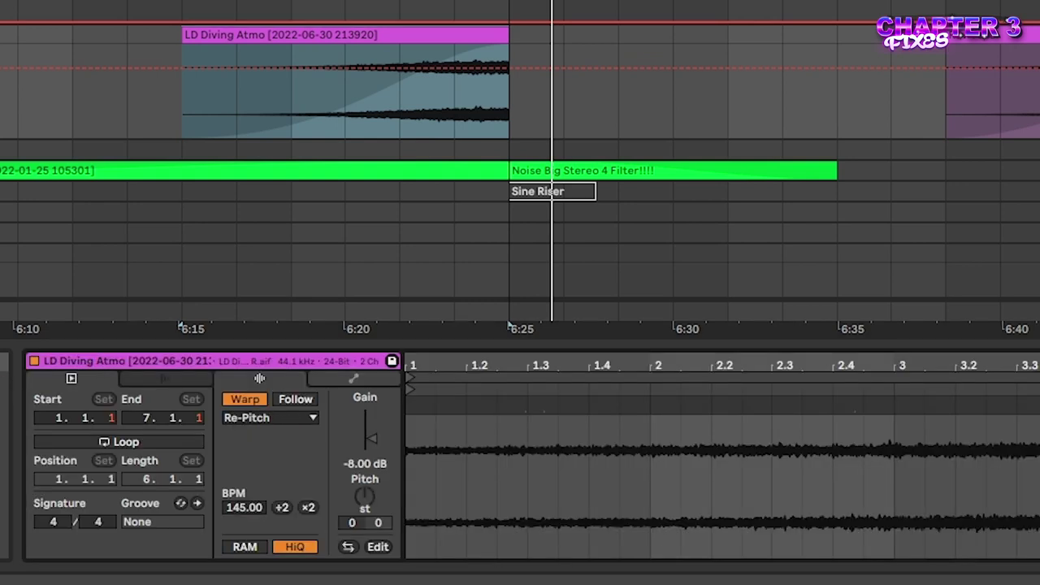
click(362, 470)
text(-9.5)
key(Return)
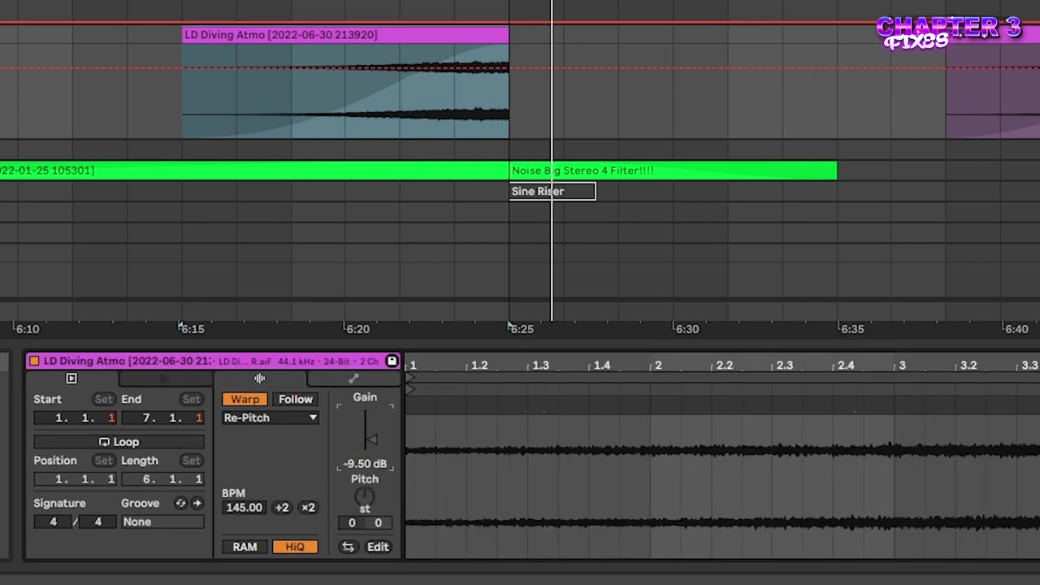
Step: Choose Pro-Q 3 Band 1 Frequency for FX2 automation and reselect the LD Diving Atmo clip
key(shift+Tab)
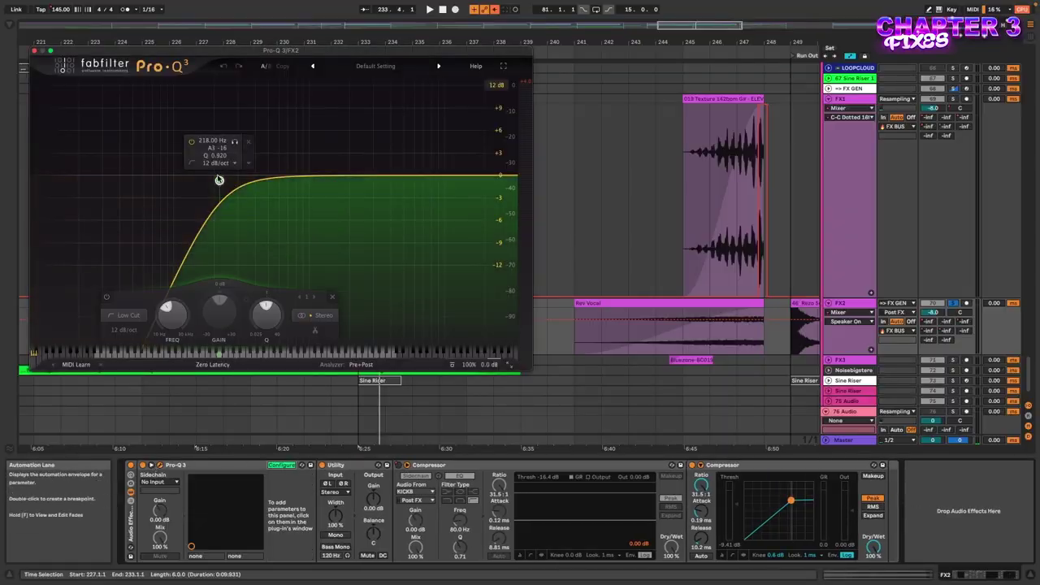
click(219, 180)
key(super+alt+p)
click(256, 323)
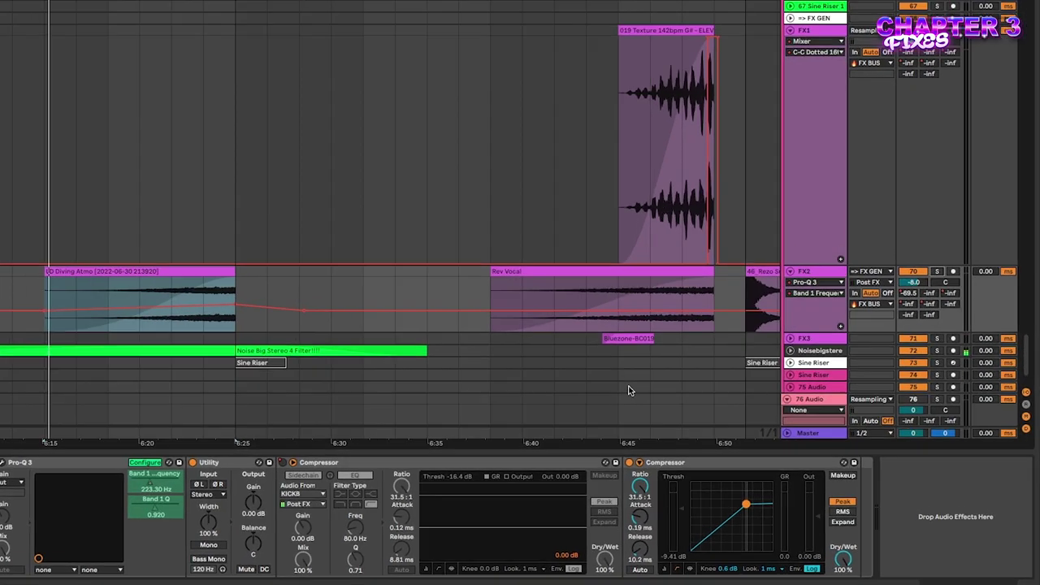
Step: Switch to the Session mixer to work on the master chain
key(Tab)
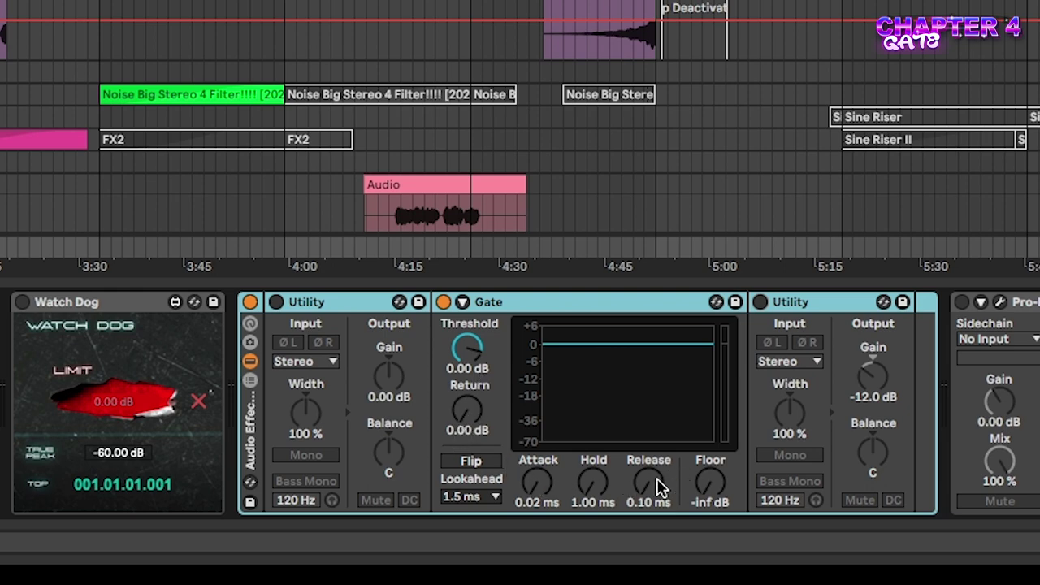
Step: Check the Gate's Attack setting and start playback to hear the gate
click(539, 488)
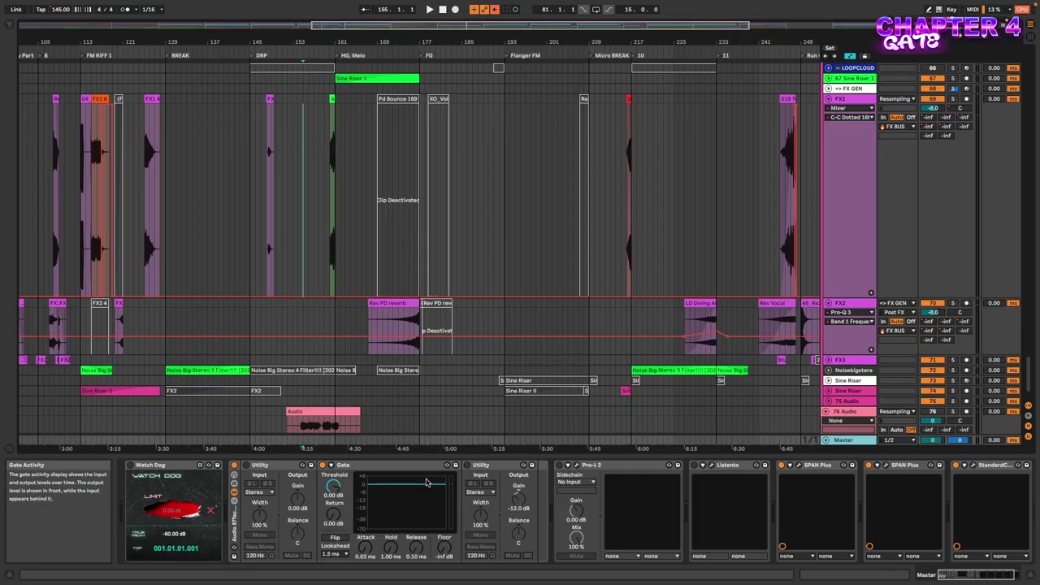
key(space)
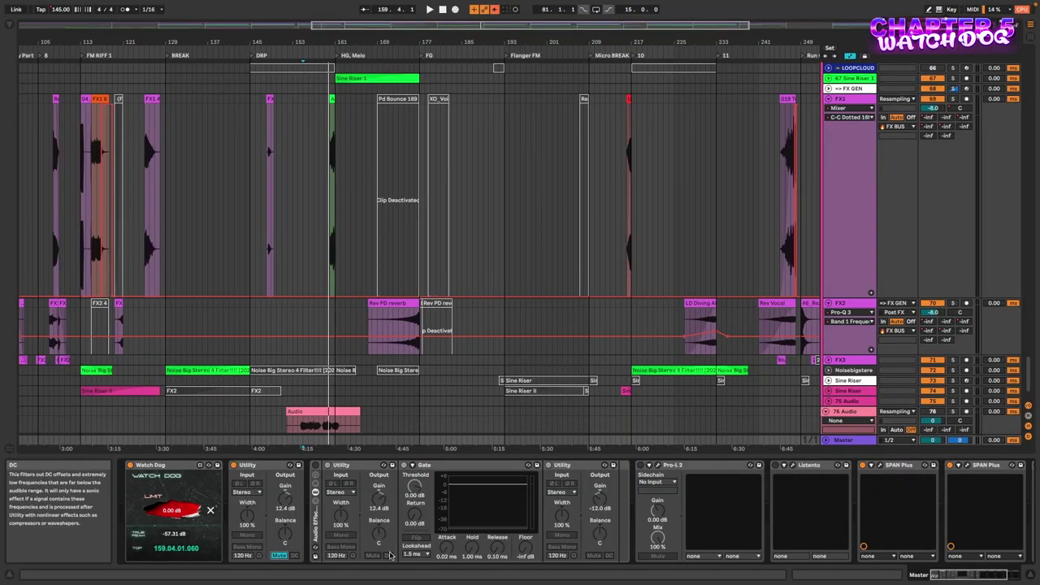
Step: Replay from 4:15 and lower the Watch Dog limit to -8.82 dB
key(space)
key(space)
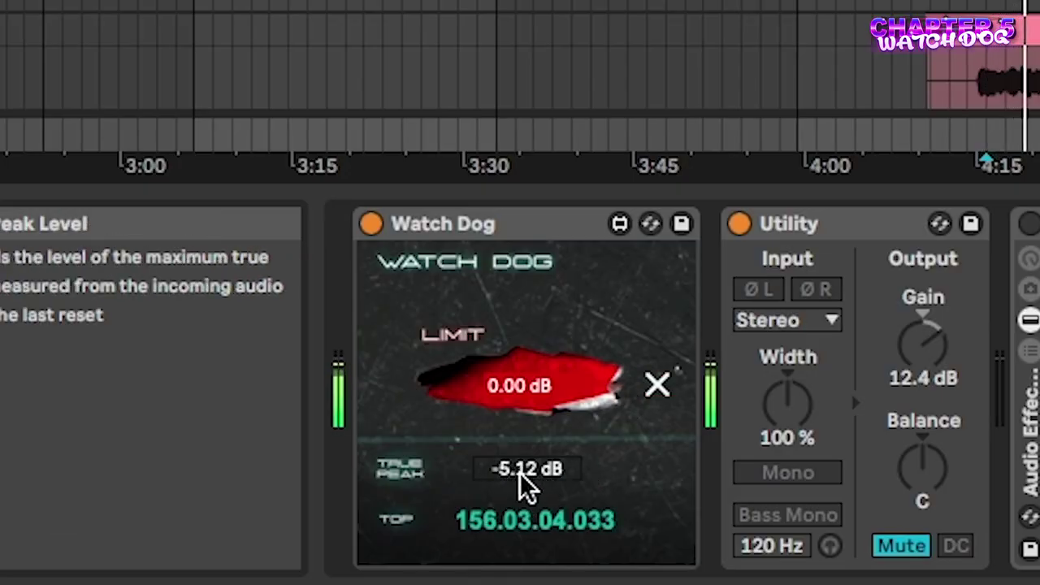
drag(525, 393, 525, 443)
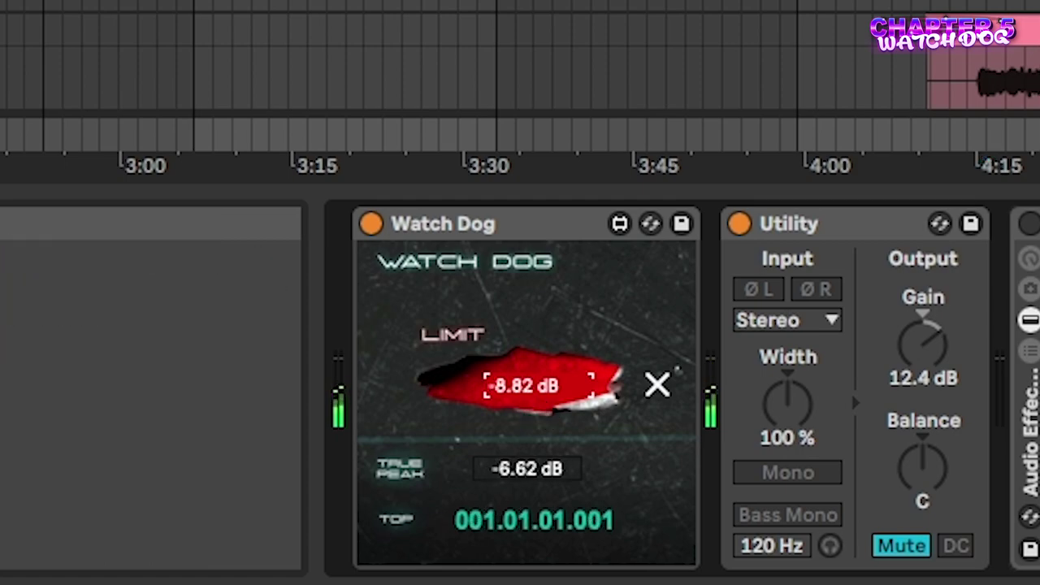